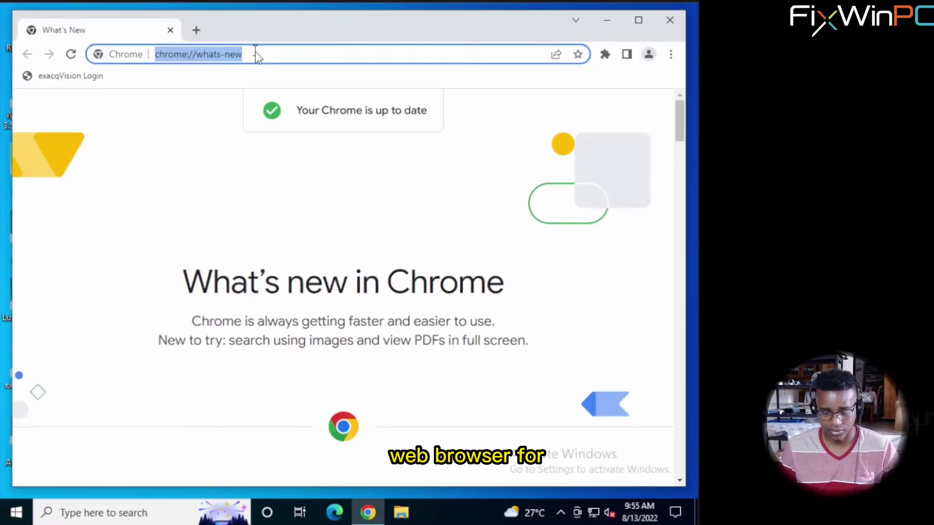
- Search Google for 'lorex cloud for pc' and open the 'Lorex Desktop Software for Mac and PC' article
{"action": "type", "text": "lorex"}
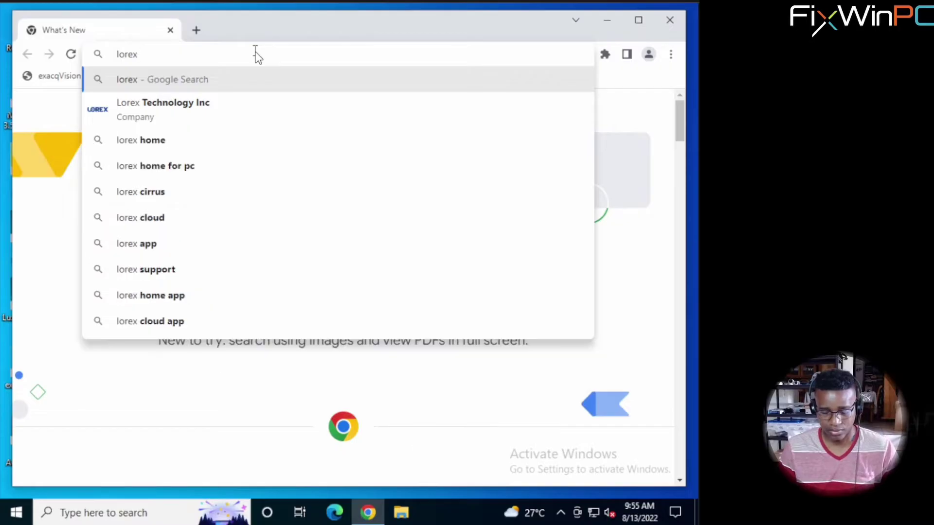
{"action": "type", "text": " cloud"}
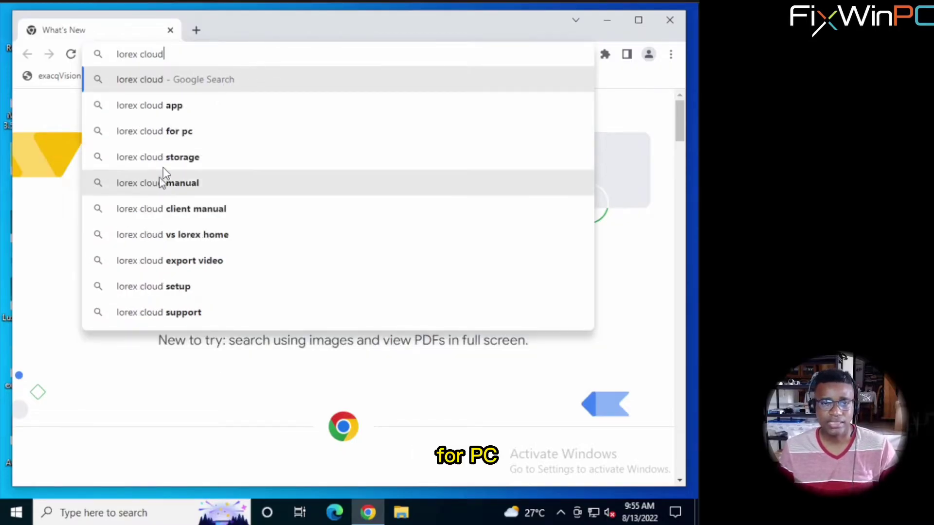
{"action": "left_click", "coordinate": [169, 139]}
{"action": "left_click", "coordinate": [169, 139]}
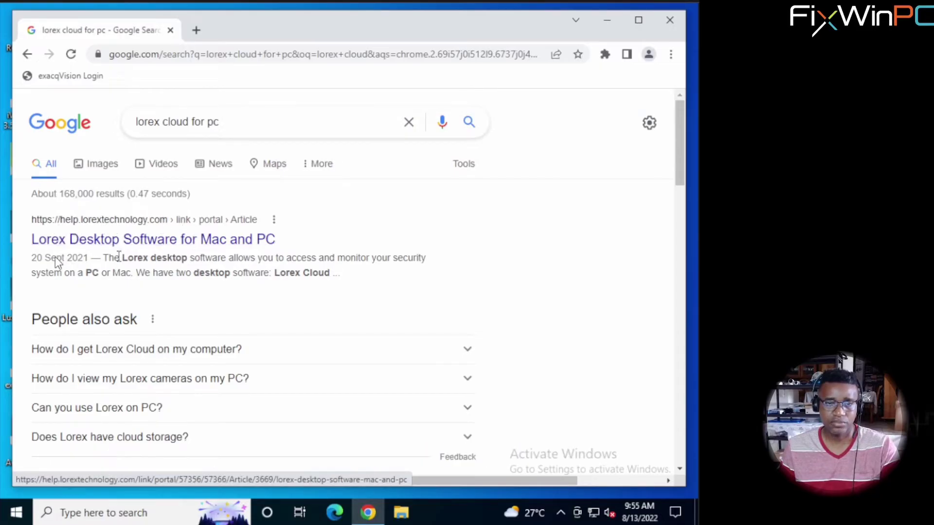
{"action": "left_click", "coordinate": [173, 242]}
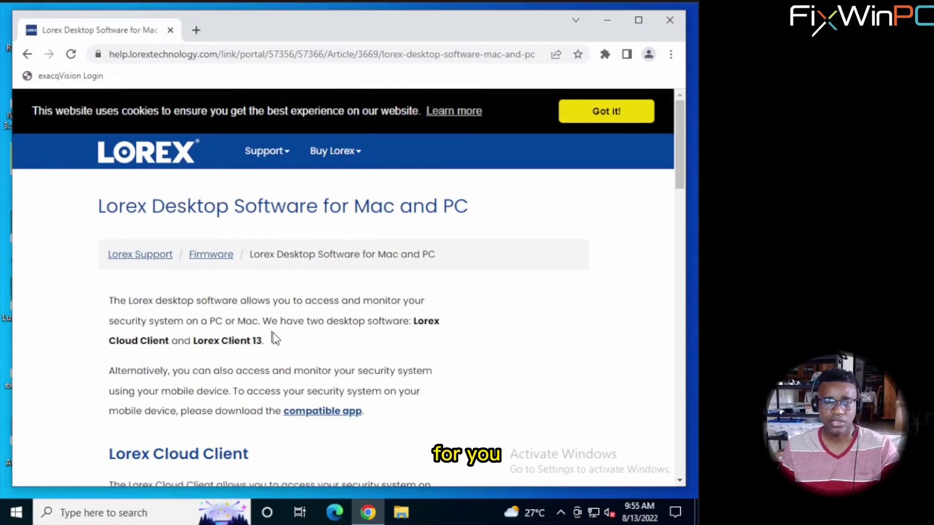
- Scroll the Lorex article to the 'How to download the Lorex Cloud Client software?' section
{"action": "scroll", "coordinate": [272, 339], "scroll_direction": "down", "scroll_amount": 5}
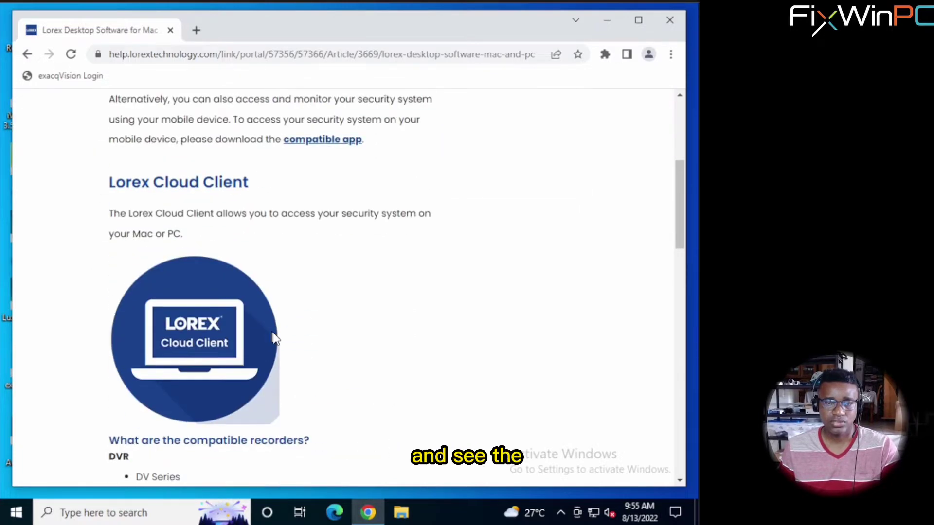
{"action": "scroll", "coordinate": [329, 283], "scroll_direction": "down", "scroll_amount": 5}
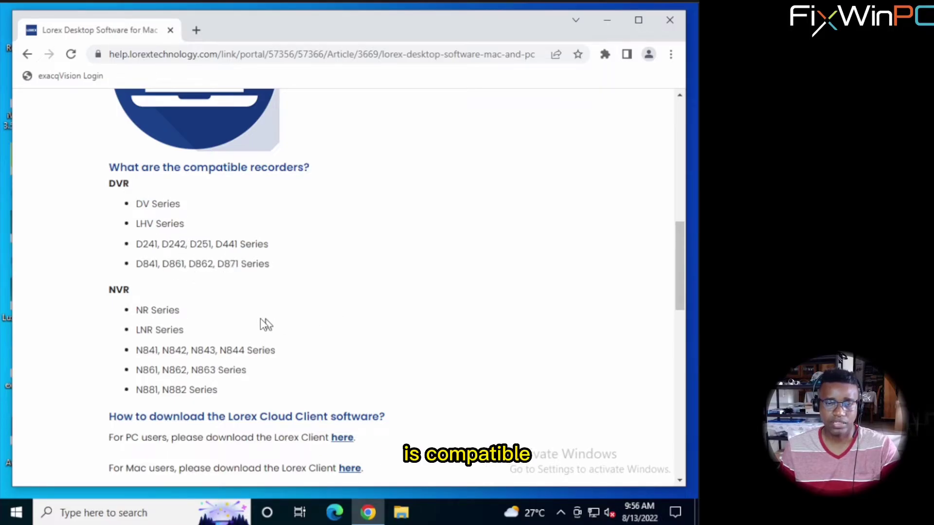
{"action": "scroll", "coordinate": [311, 302], "scroll_direction": "down", "scroll_amount": 3}
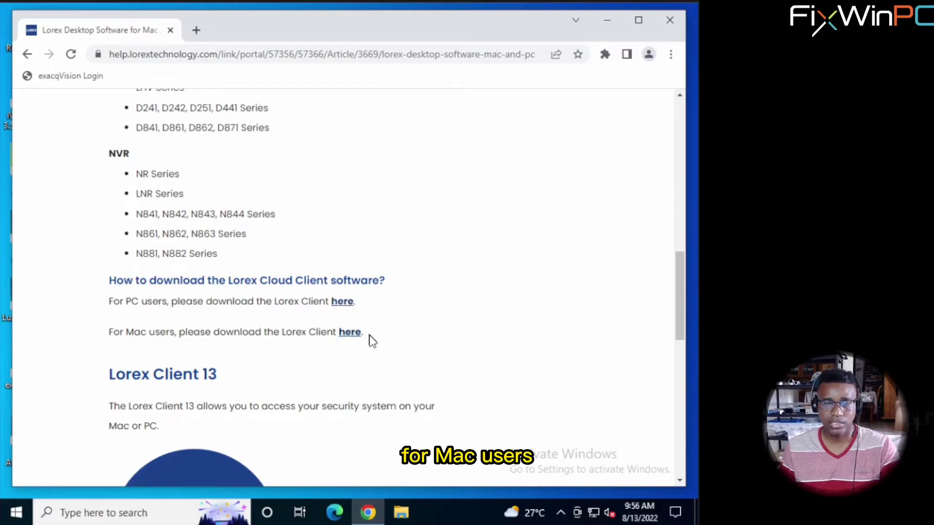
{"action": "scroll", "coordinate": [454, 306], "scroll_direction": "up", "scroll_amount": 1}
{"action": "scroll", "coordinate": [455, 307], "scroll_direction": "down", "scroll_amount": 6}
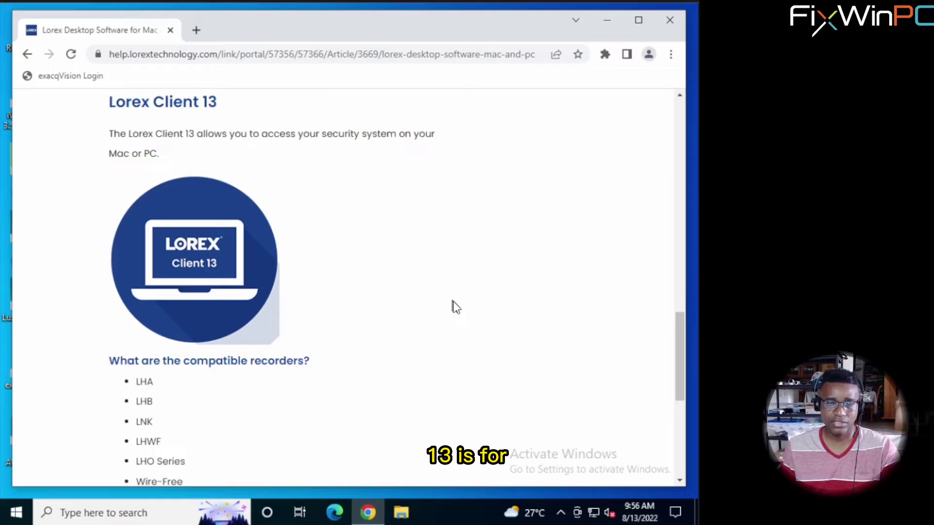
{"action": "scroll", "coordinate": [392, 321], "scroll_direction": "down", "scroll_amount": 3}
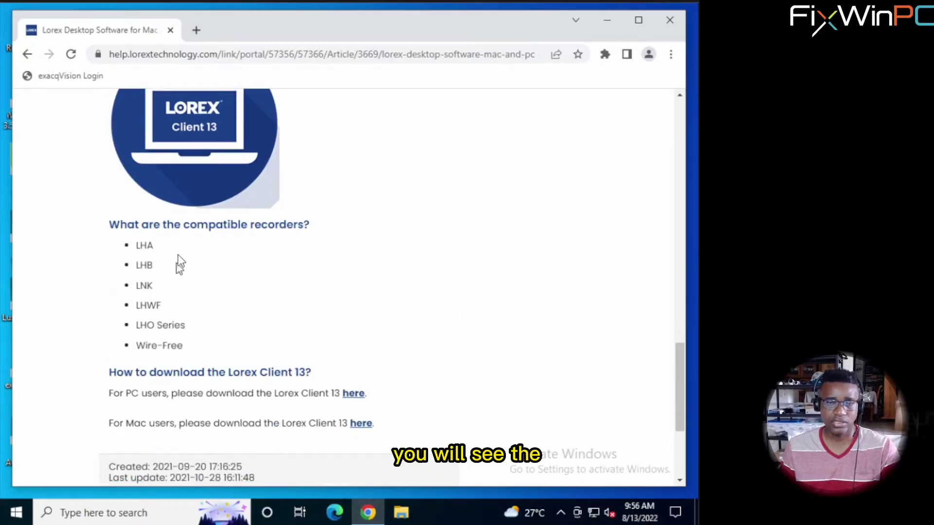
{"action": "scroll", "coordinate": [438, 337], "scroll_direction": "up", "scroll_amount": 7}
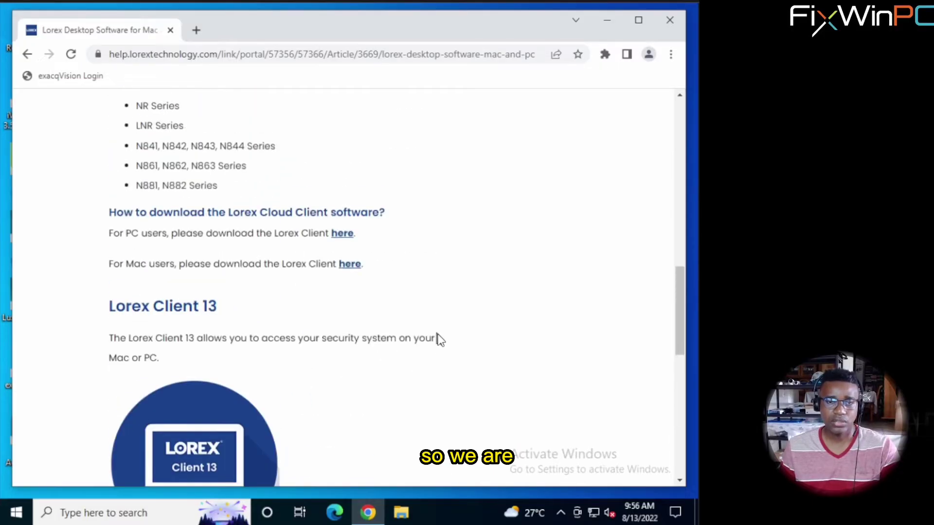
{"action": "scroll", "coordinate": [439, 339], "scroll_direction": "up", "scroll_amount": 7}
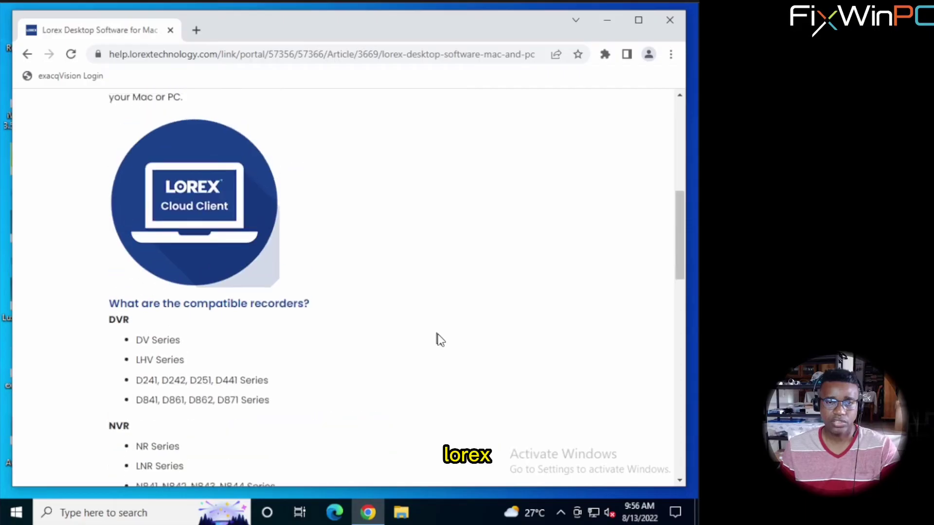
{"action": "scroll", "coordinate": [438, 339], "scroll_direction": "down", "scroll_amount": 4}
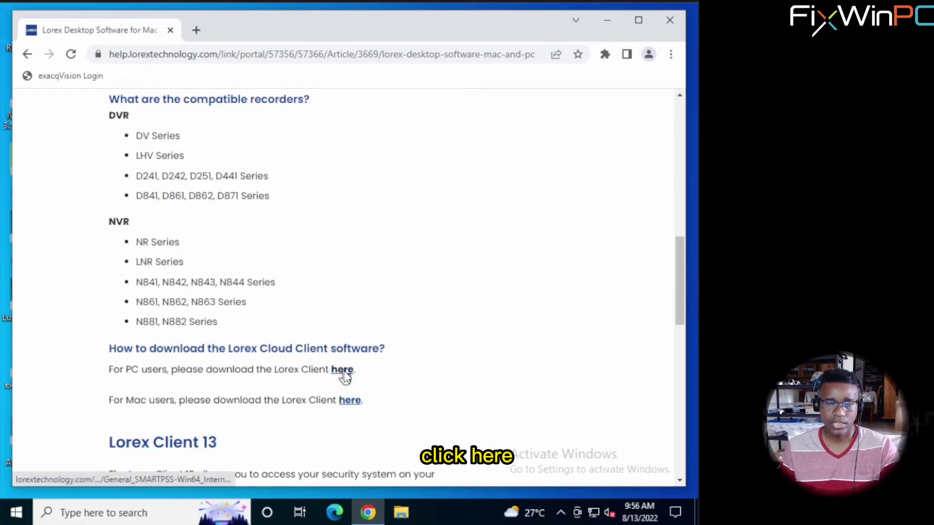
- Download the Lorex Cloud Client PC installer and show it in the Downloads folder
{"action": "left_click", "coordinate": [343, 371]}
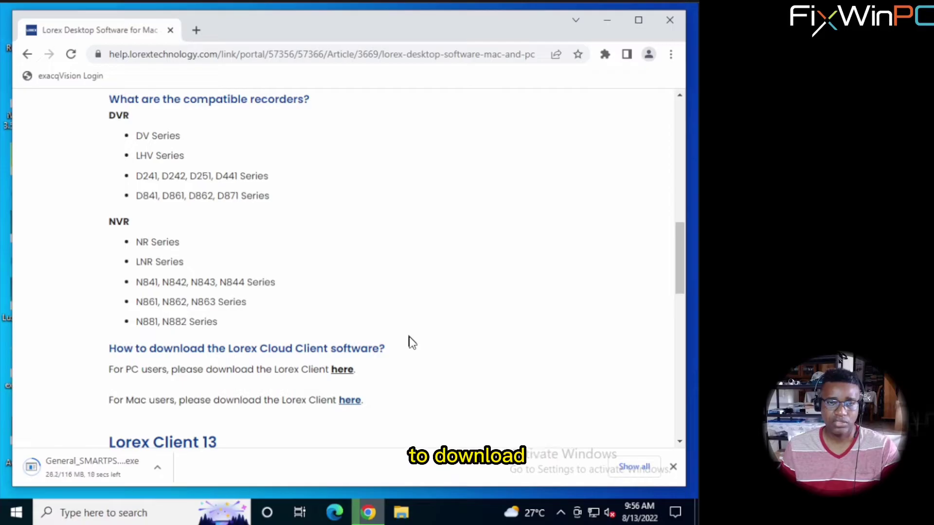
{"action": "left_click", "coordinate": [157, 468]}
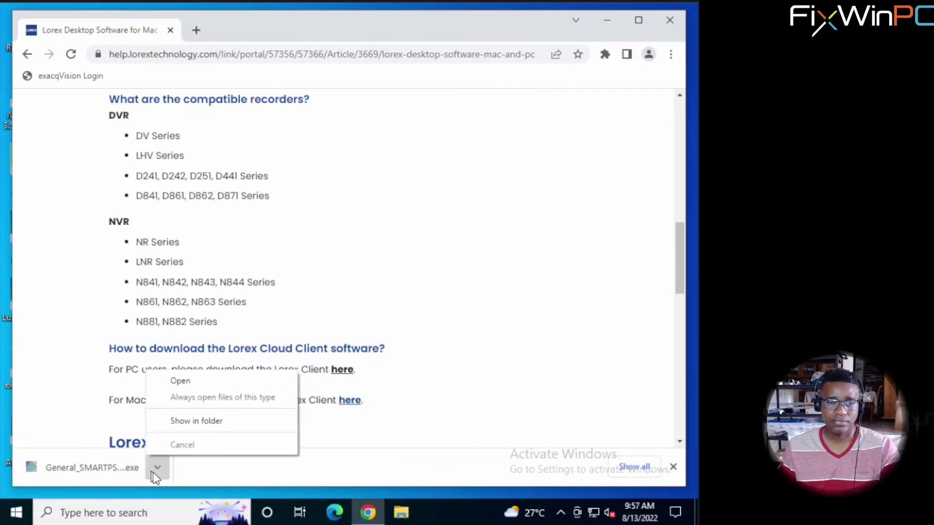
{"action": "left_click", "coordinate": [188, 424]}
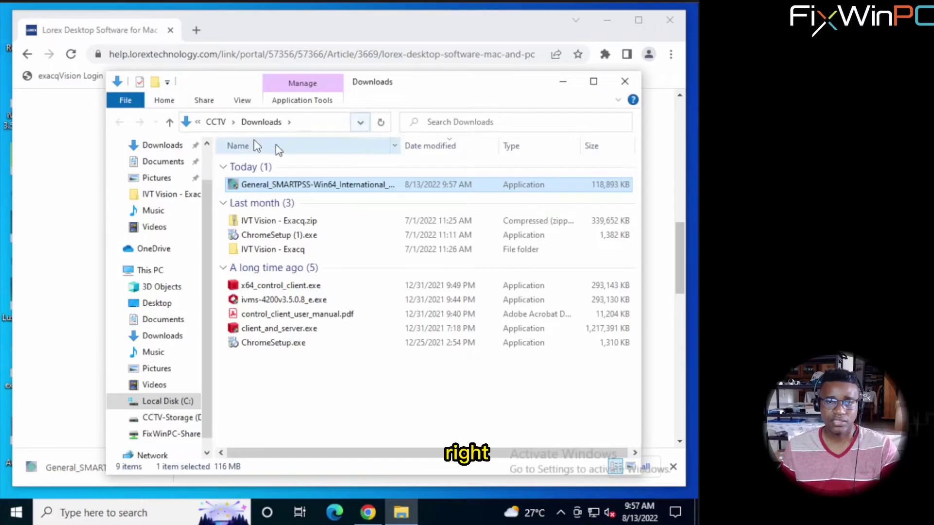
- Run the downloaded installer, approve the User Account Control prompt, and minimize the Downloads window
{"action": "double_click", "coordinate": [311, 187]}
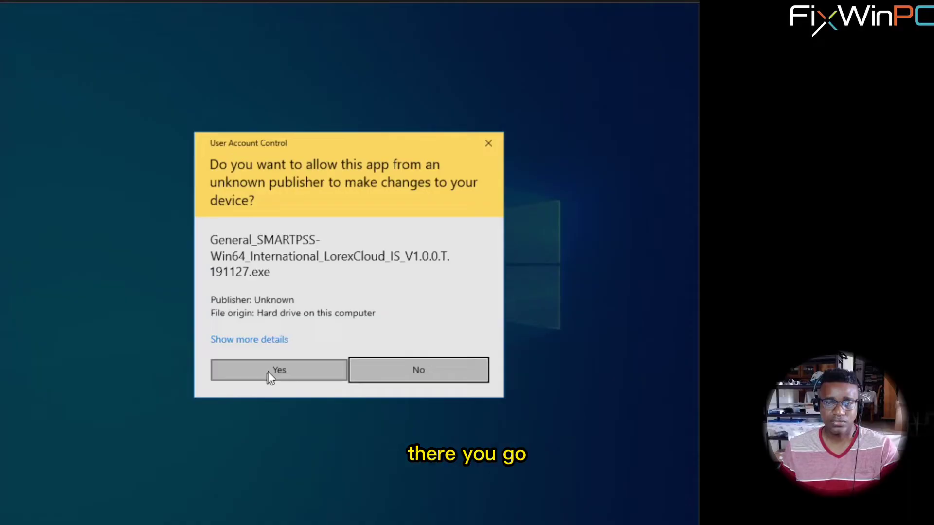
{"action": "left_click", "coordinate": [267, 372]}
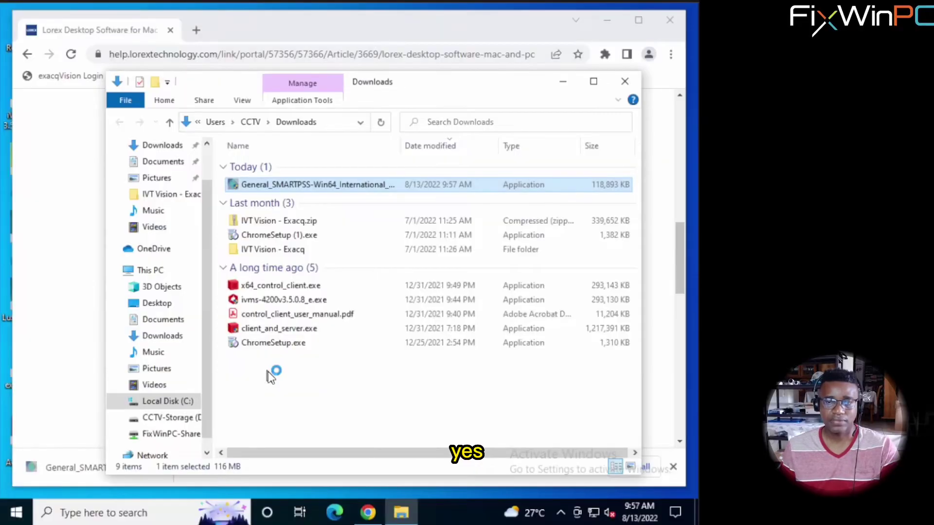
{"action": "left_click", "coordinate": [563, 82]}
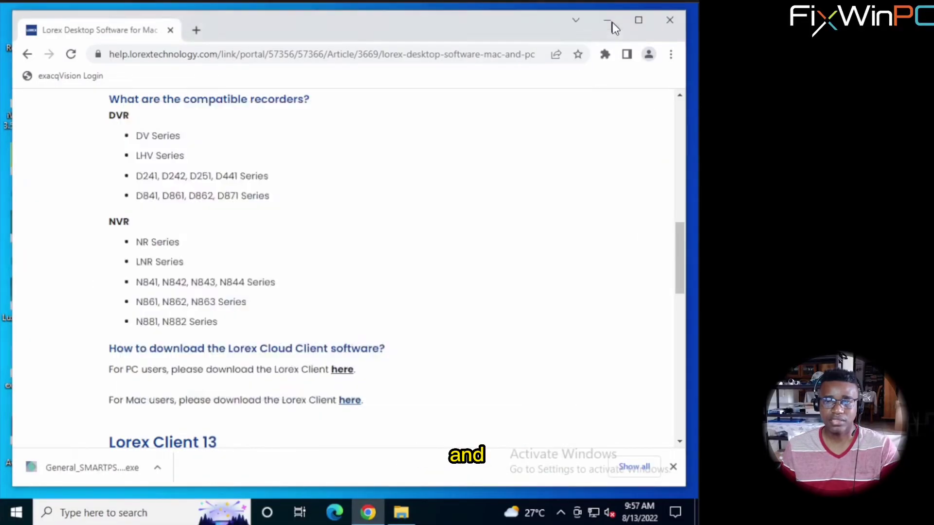
- Accept the Lorex Cloud license agreement and install to the default C:\Program Files\LorexCloud path
{"action": "left_click", "coordinate": [607, 20]}
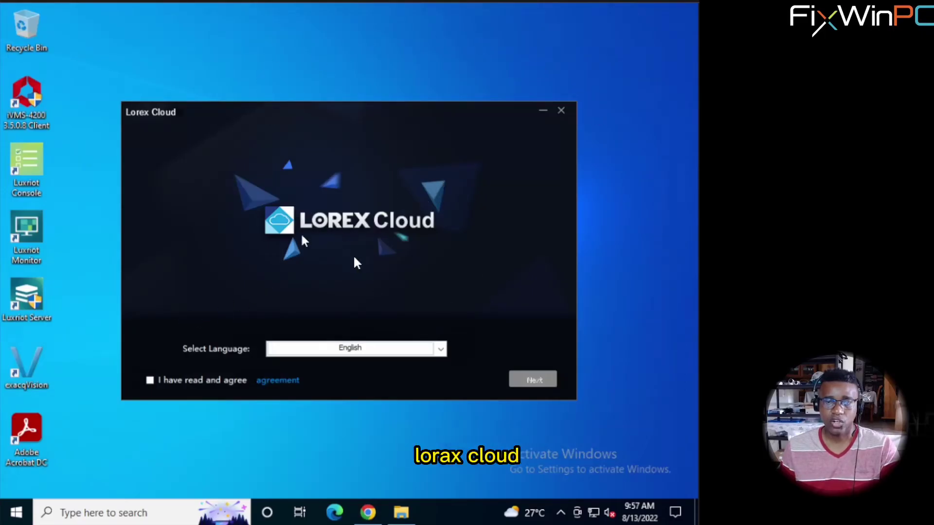
{"action": "left_click", "coordinate": [149, 380]}
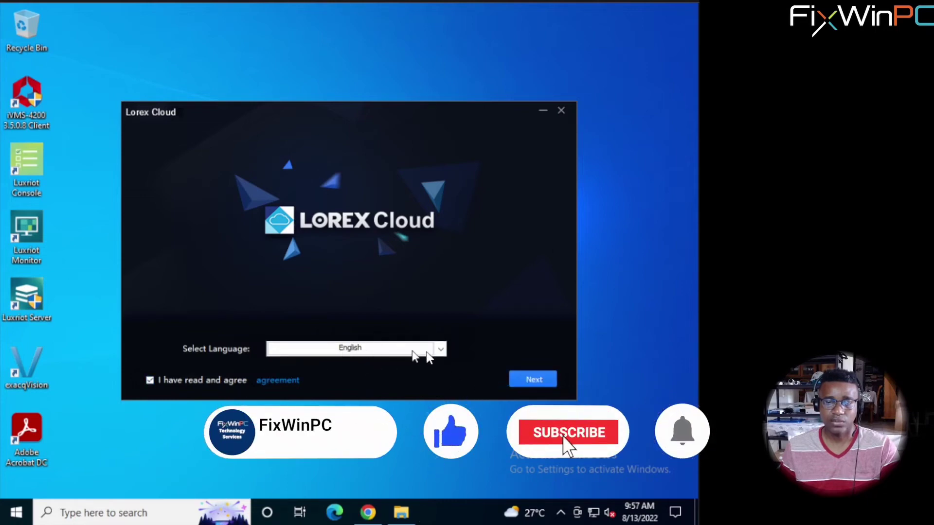
{"action": "left_click", "coordinate": [526, 379]}
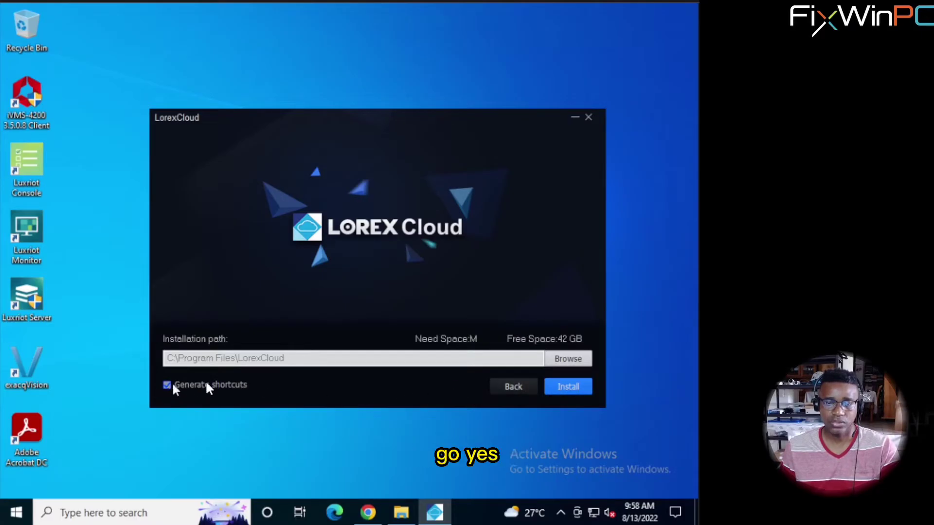
{"action": "left_click", "coordinate": [571, 389]}
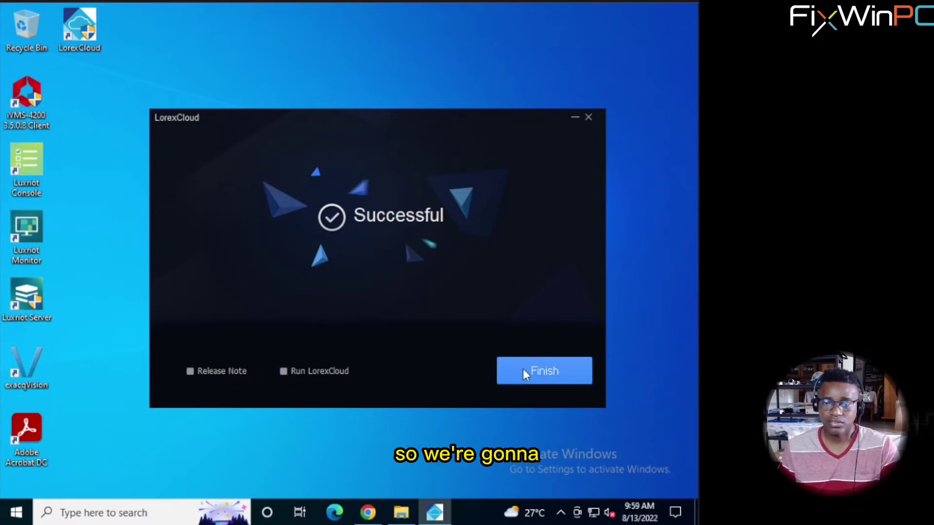
- Finish setup with Run LorexCloud checked and allow Lorex Cloud through the Windows firewall
{"action": "left_click", "coordinate": [283, 371]}
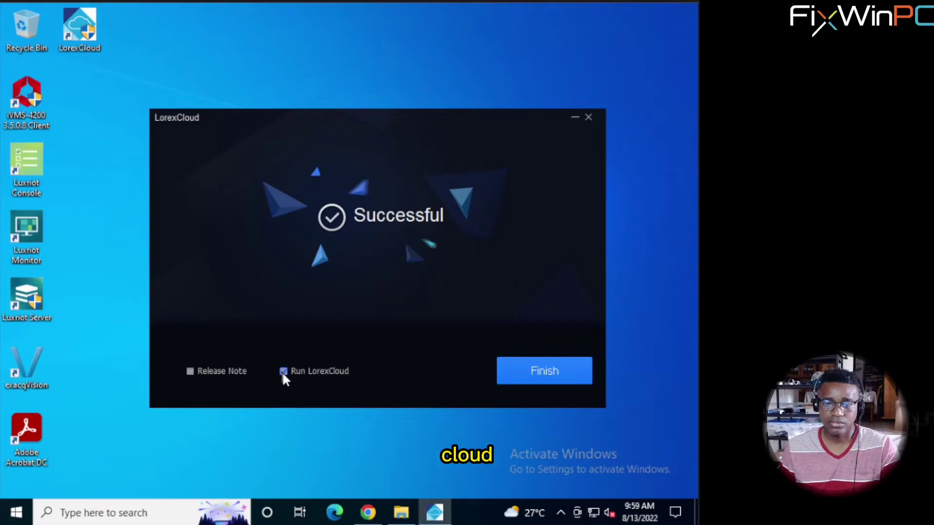
{"action": "left_click", "coordinate": [556, 372]}
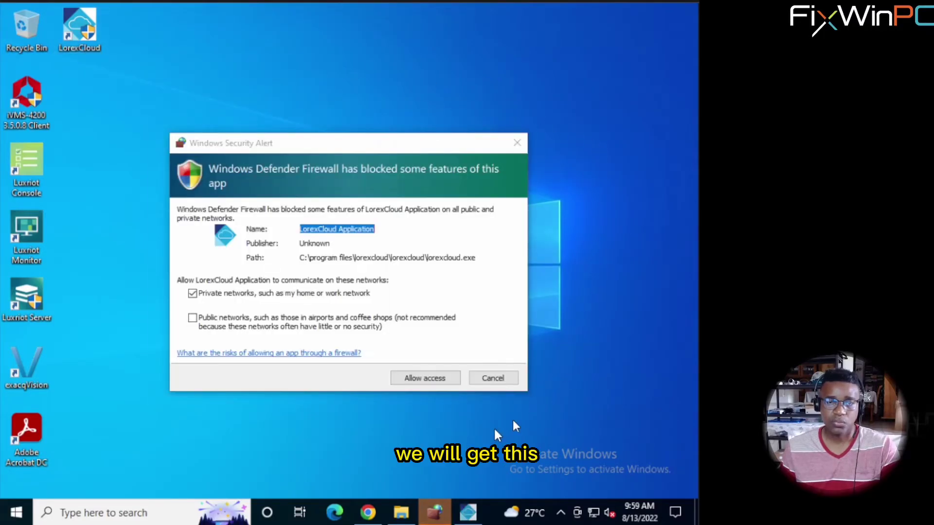
{"action": "left_click", "coordinate": [419, 379]}
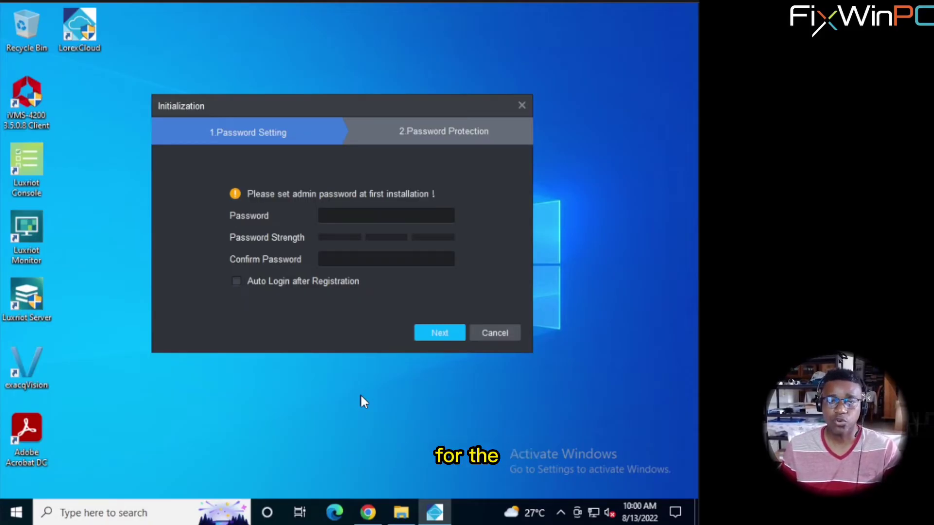
- Enter and confirm an admin password, enable Auto Login after Registration, and continue to security questions
{"action": "left_click", "coordinate": [359, 215]}
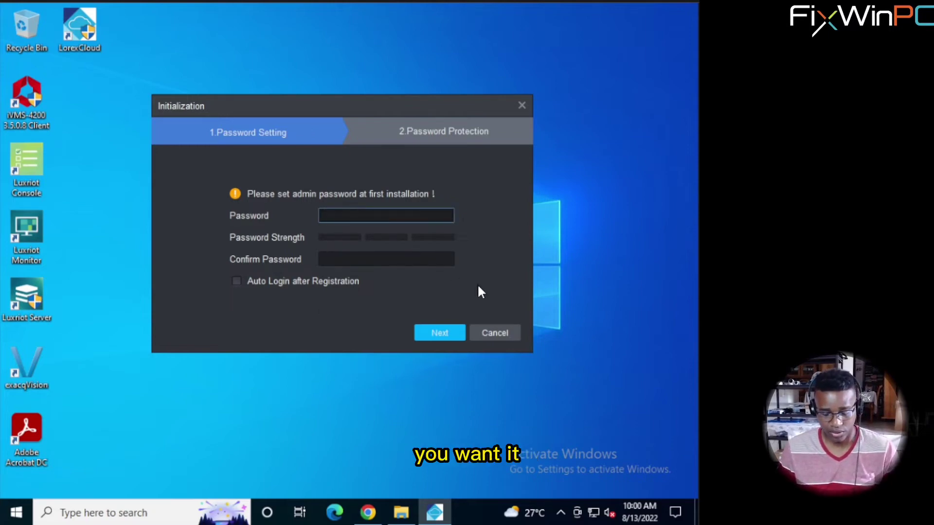
{"action": "type", "text": "p"}
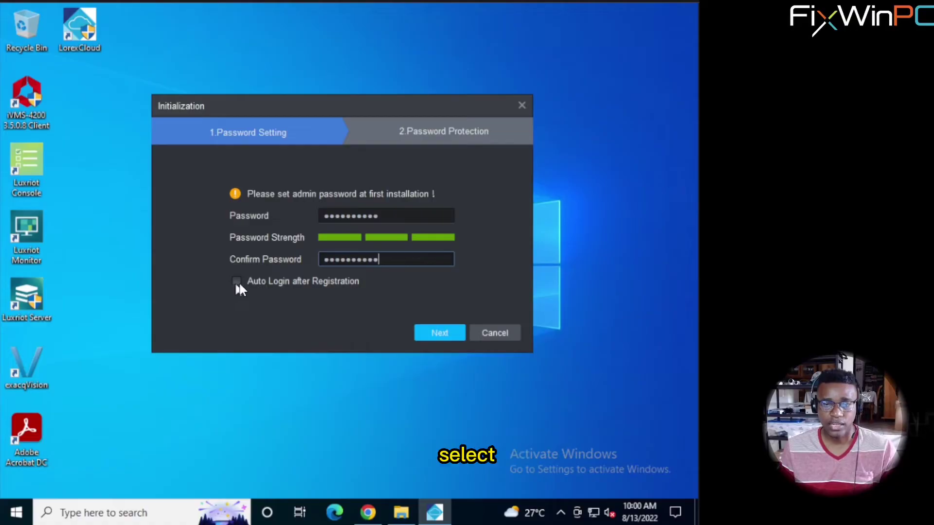
{"action": "left_click", "coordinate": [238, 282]}
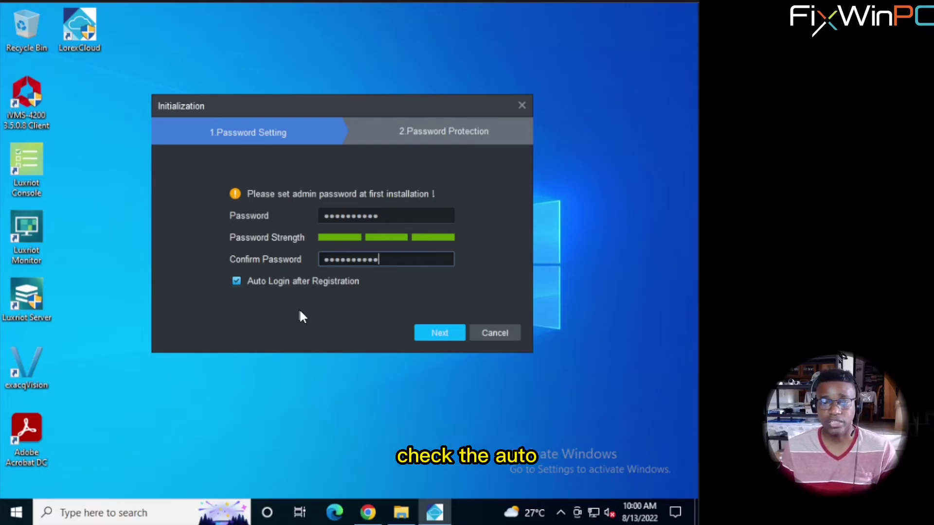
{"action": "left_click", "coordinate": [435, 334]}
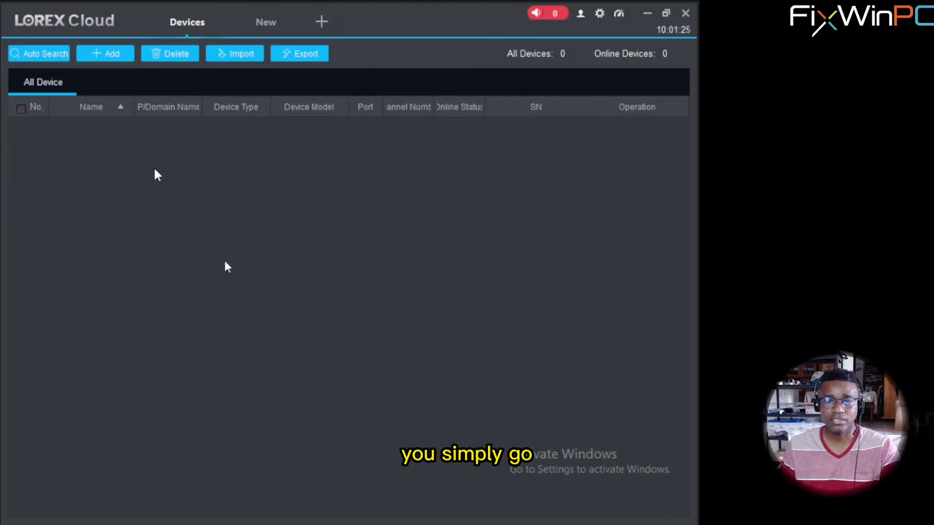
- Start a manual device add, enter Home as the Device Name, and open the Method to add list
{"action": "left_click", "coordinate": [103, 54]}
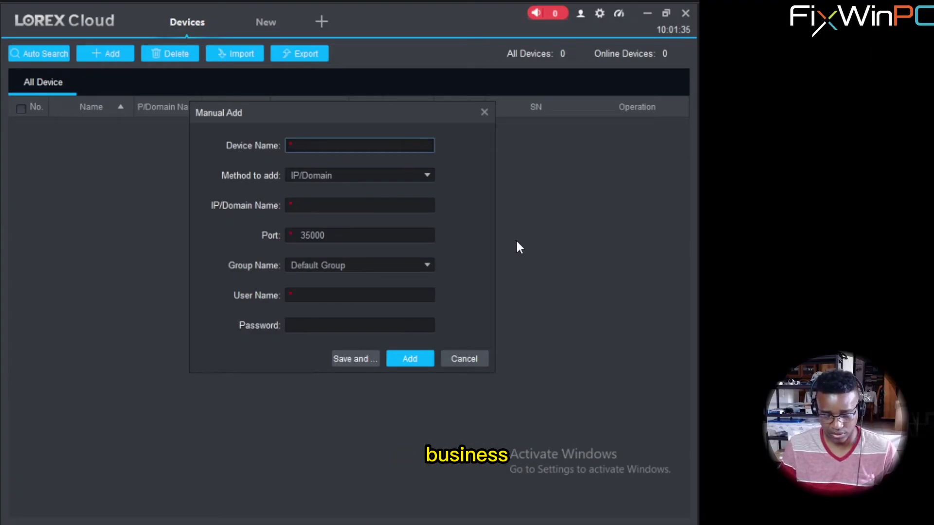
{"action": "type", "text": "Home"}
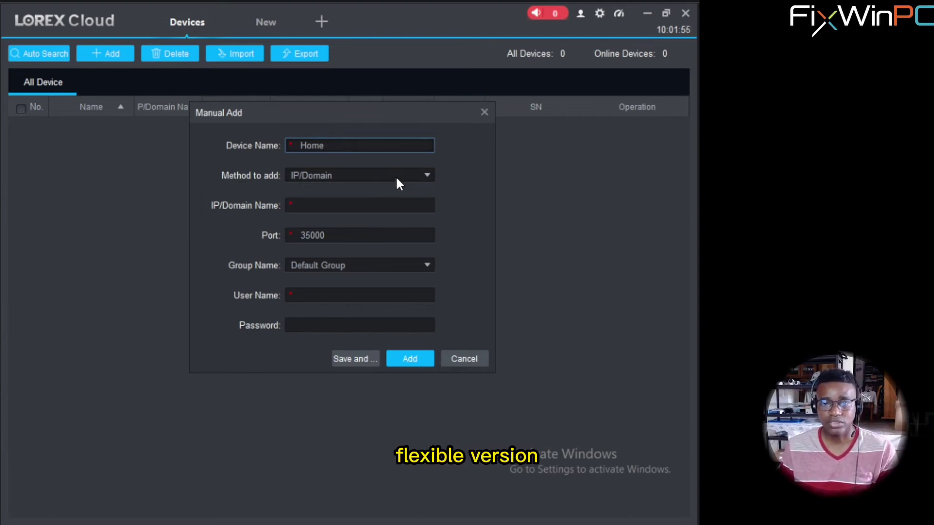
{"action": "left_click", "coordinate": [396, 179]}
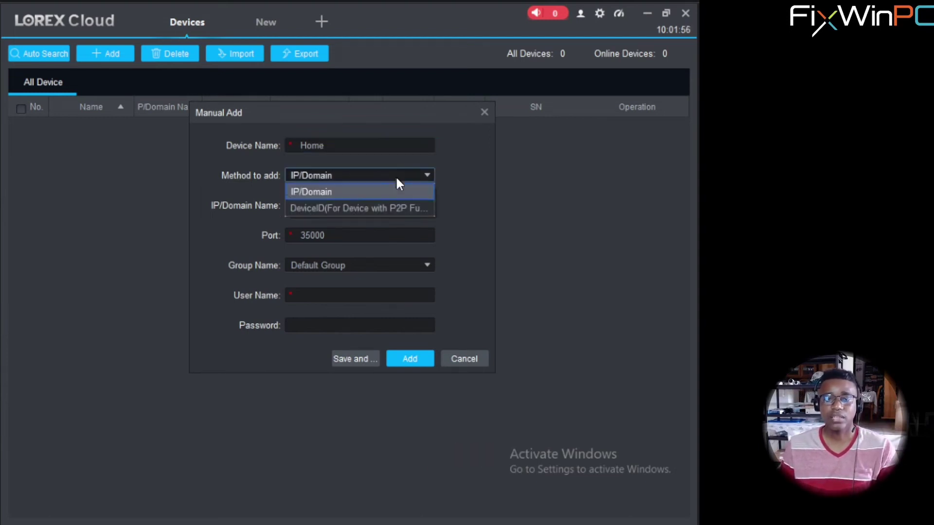
- Add Home via DeviceID on port 35000 with the device's Device ID, user name and password
{"action": "left_click", "coordinate": [368, 209]}
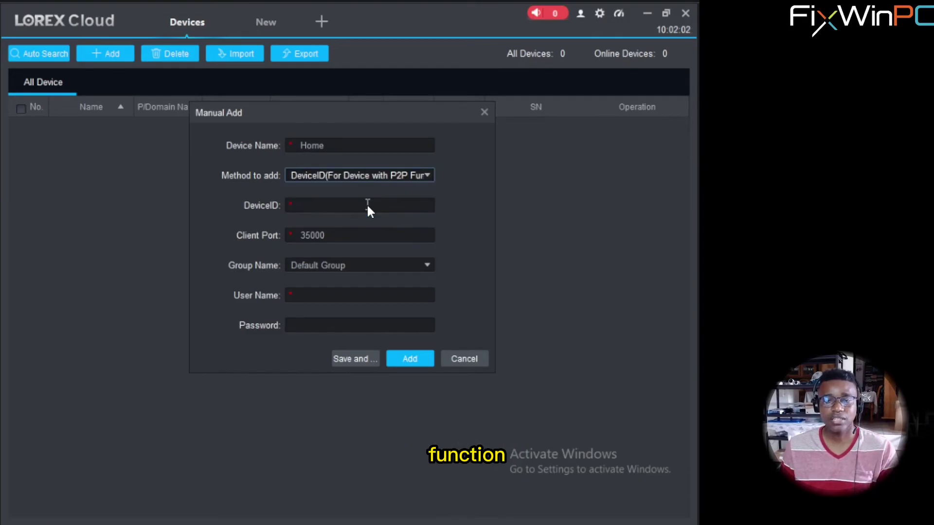
{"action": "left_click", "coordinate": [324, 205]}
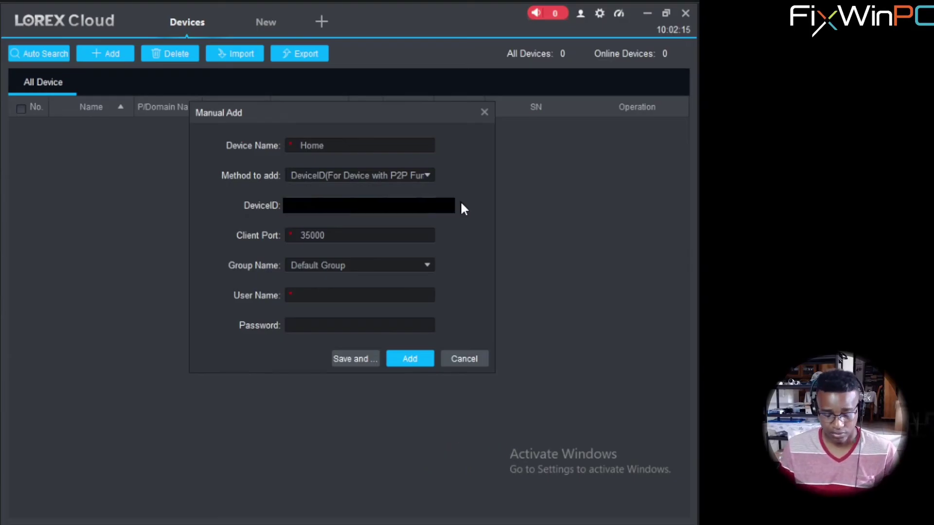
{"action": "left_click", "coordinate": [368, 233]}
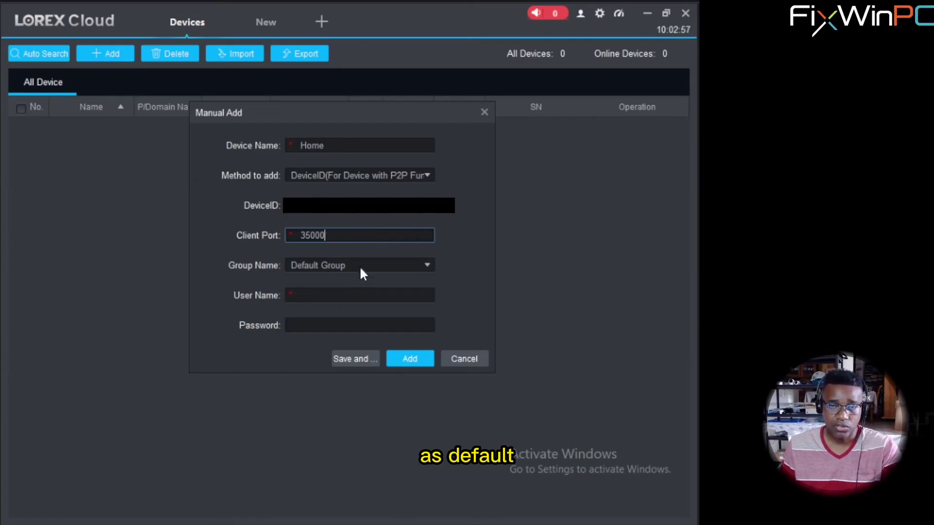
{"action": "left_click", "coordinate": [315, 295]}
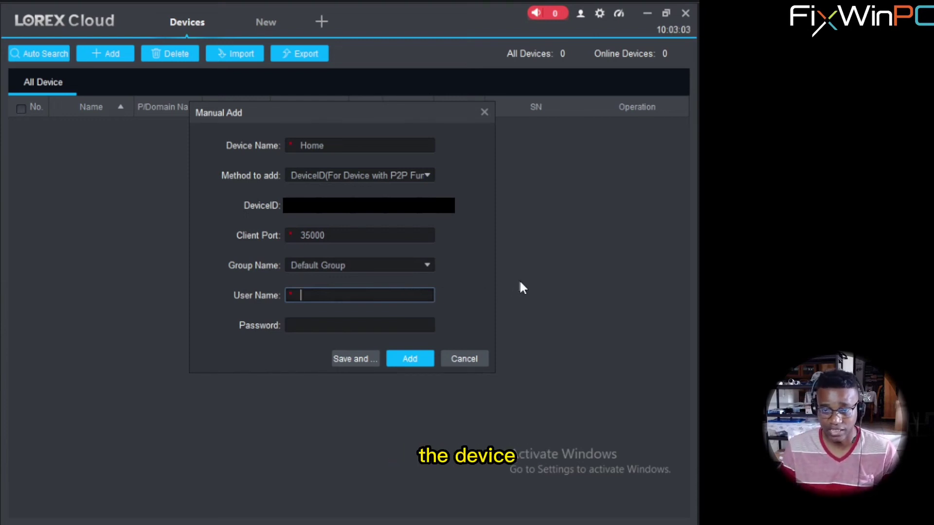
{"action": "type", "text": "admin"}
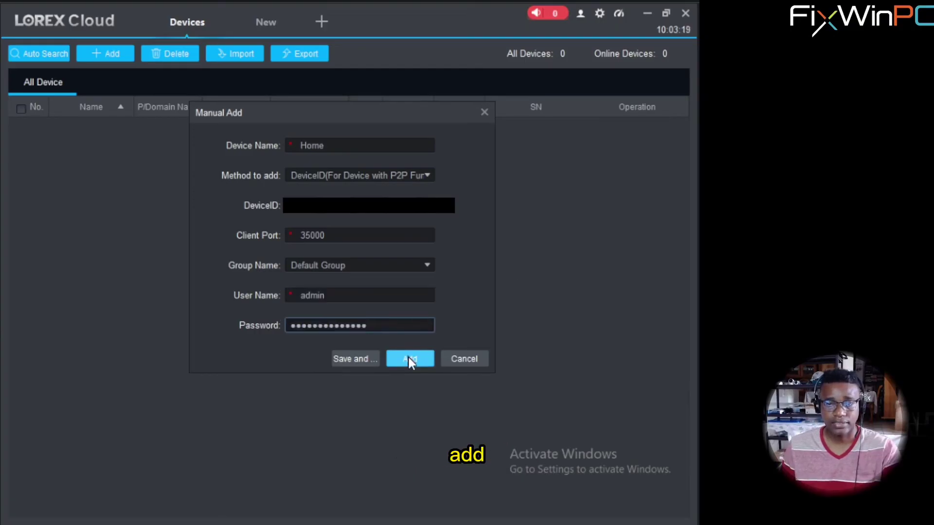
{"action": "left_click", "coordinate": [409, 357]}
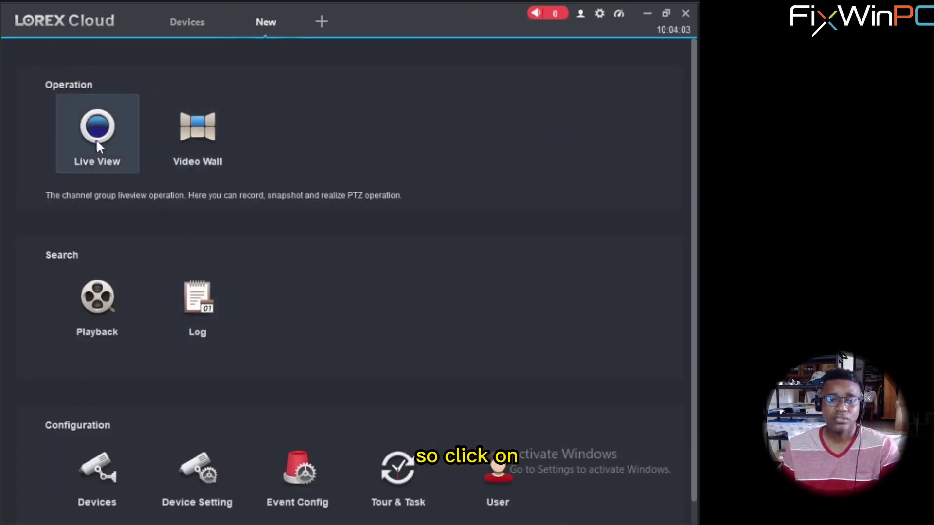
- Open Live View, switch to the 16-split layout, and load all Home cameras into it
{"action": "left_click", "coordinate": [98, 142]}
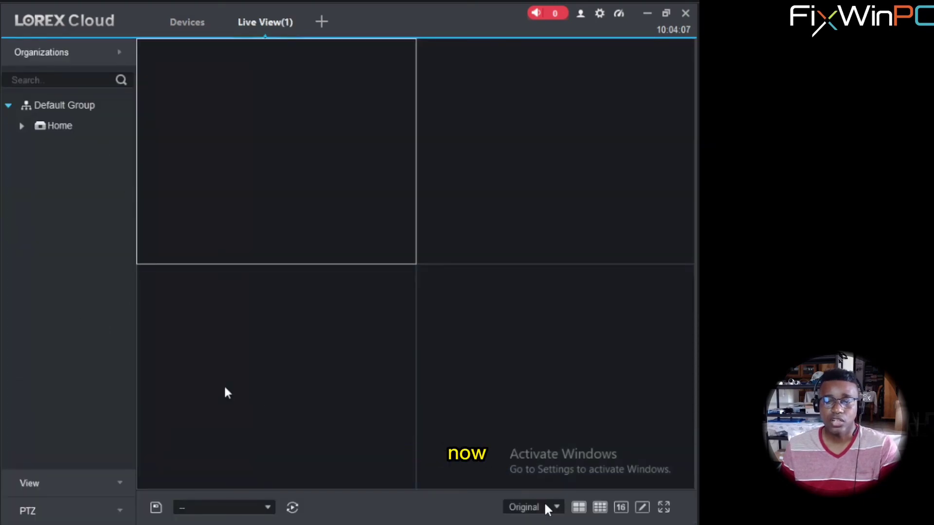
{"action": "left_click", "coordinate": [601, 507]}
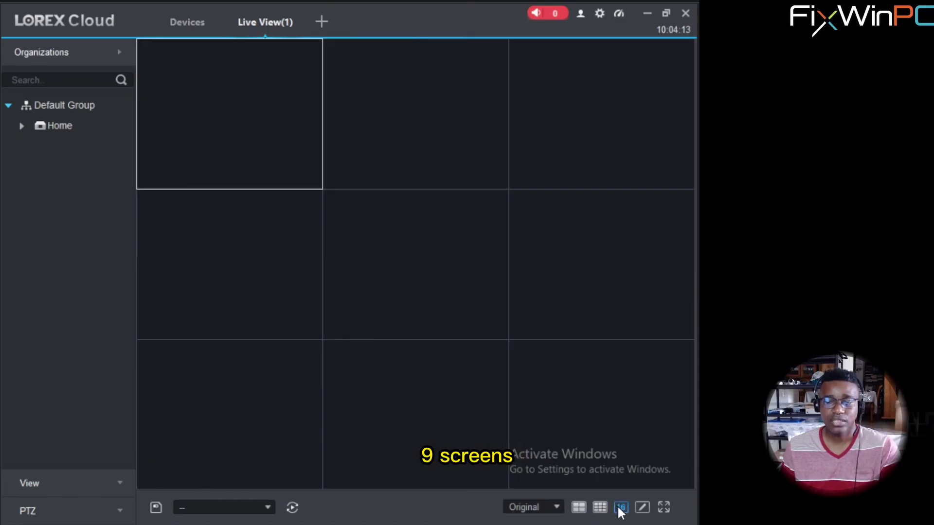
{"action": "left_click", "coordinate": [621, 507]}
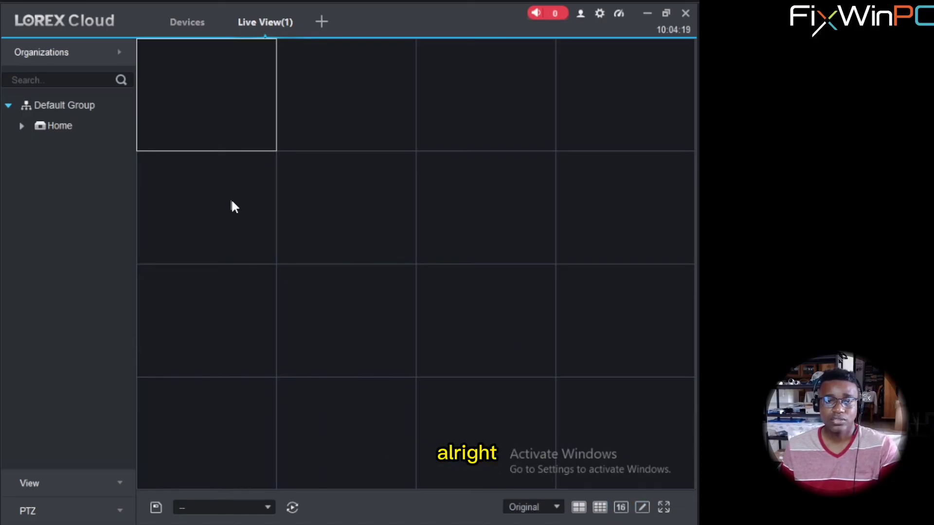
{"action": "double_click", "coordinate": [48, 126]}
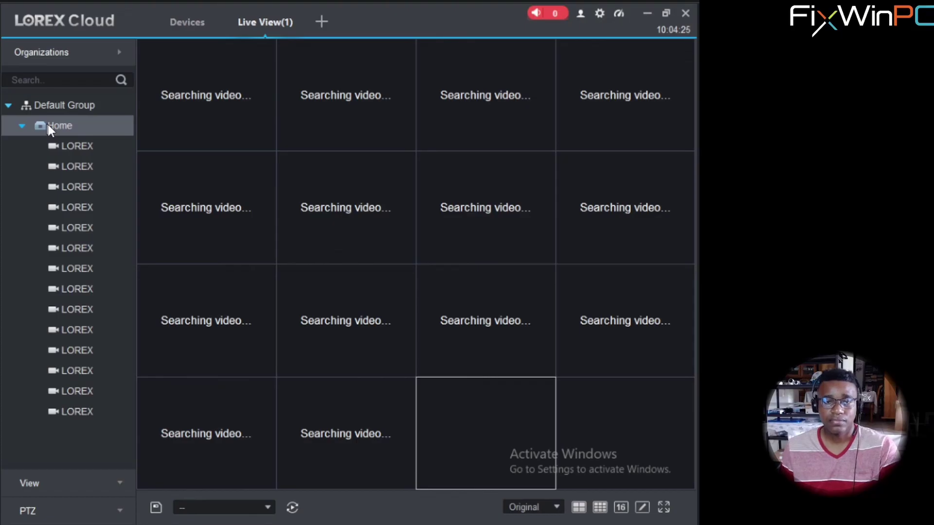